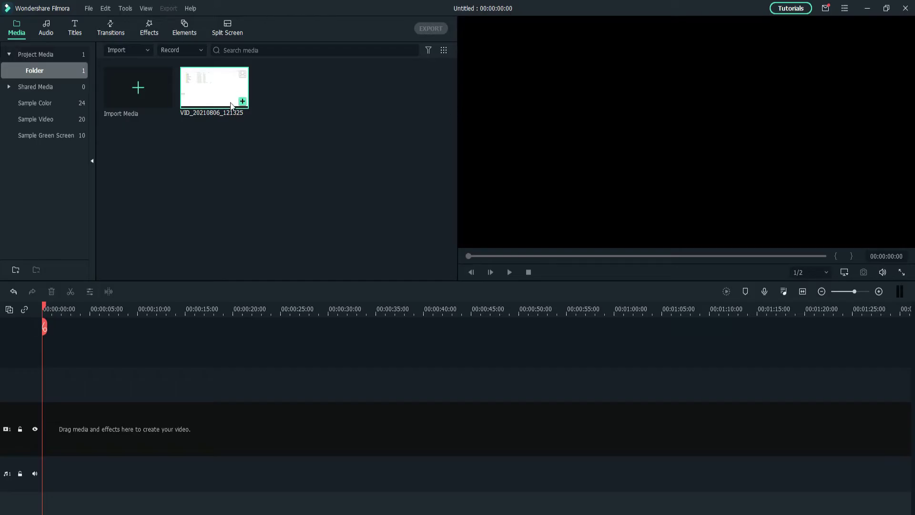
- Place the recorded clip at the start of the video track, keeping 1920 x 1080 25fps settings
left_click_drag(215, 64, 207, 247)
left_click_drag(213, 95, 19, 426)
left_click_drag(288, 439, 290, 436)
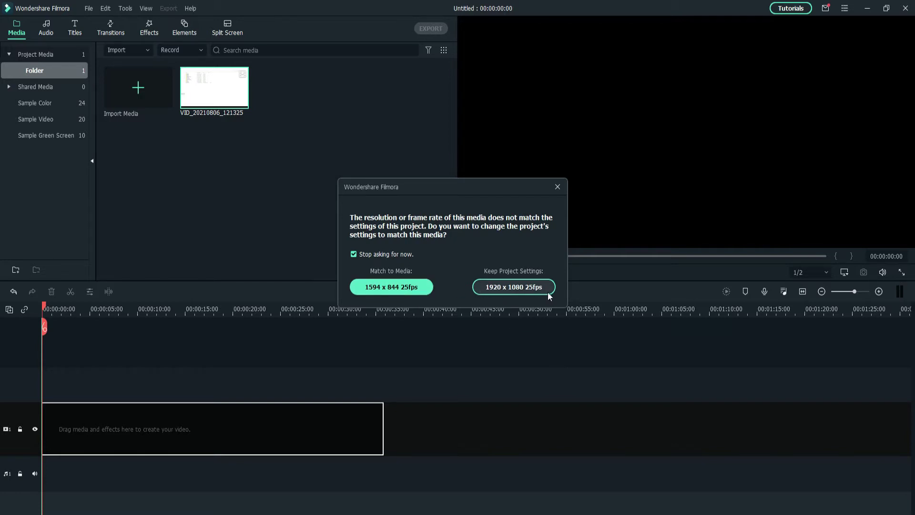
left_click(535, 288)
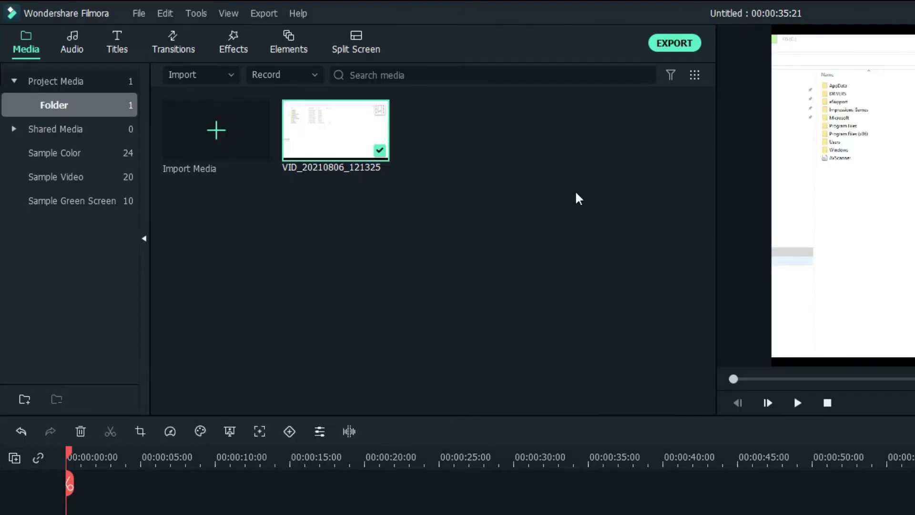
- Export the project audio as an MP3 named tutorialaudio and dismiss the success notice
left_click(674, 44)
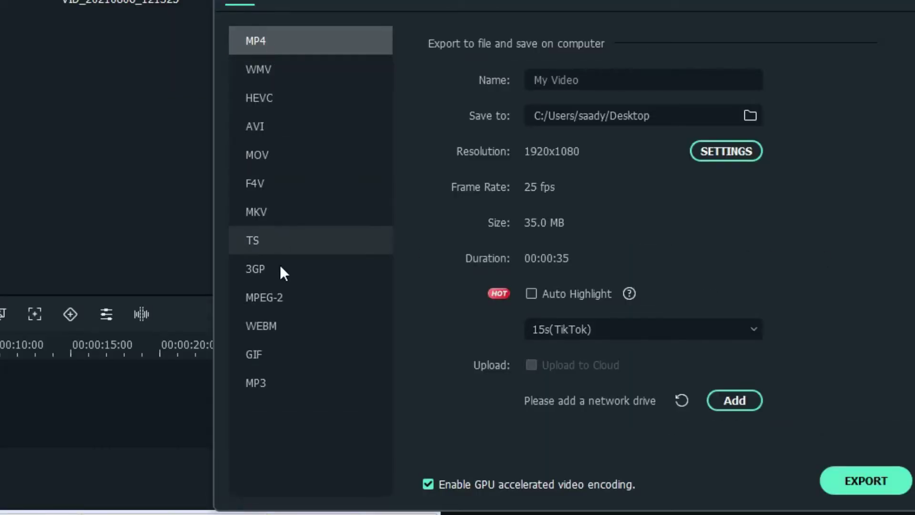
left_click(253, 383)
left_click(643, 80)
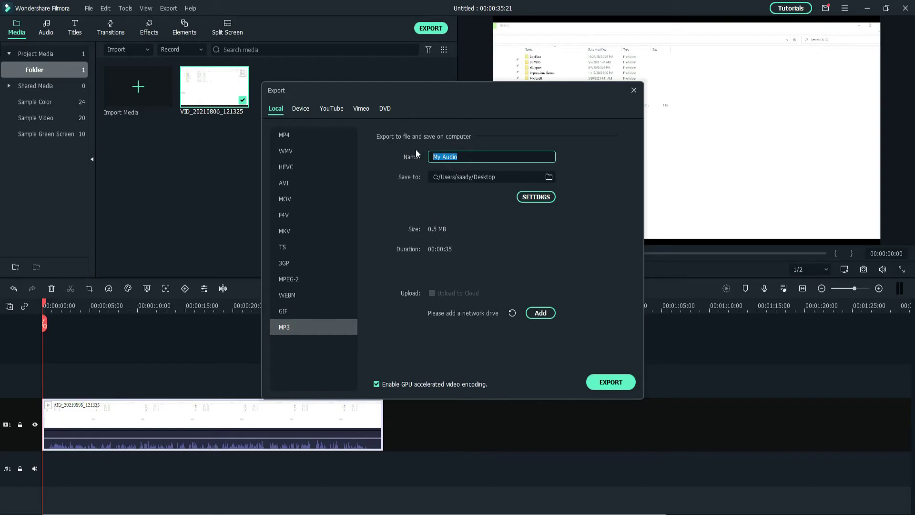
type("tutorial")
type("audio")
left_click(610, 382)
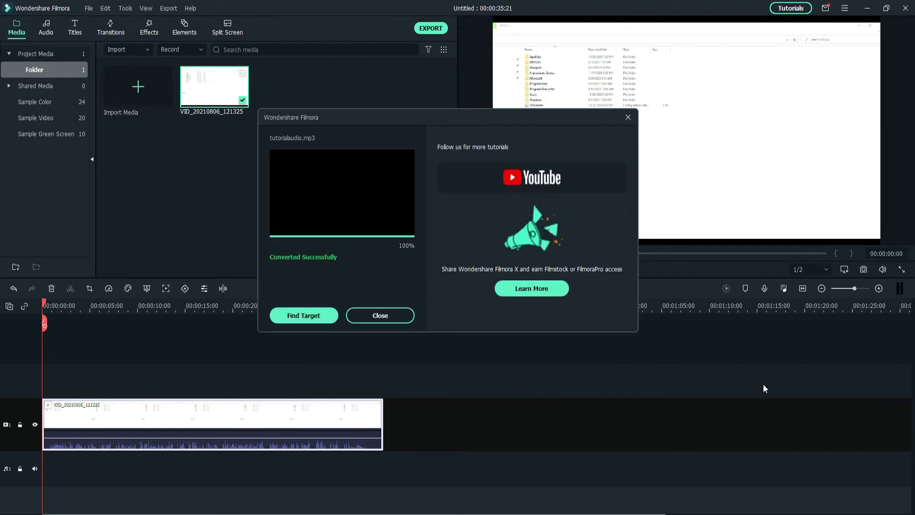
left_click(395, 314)
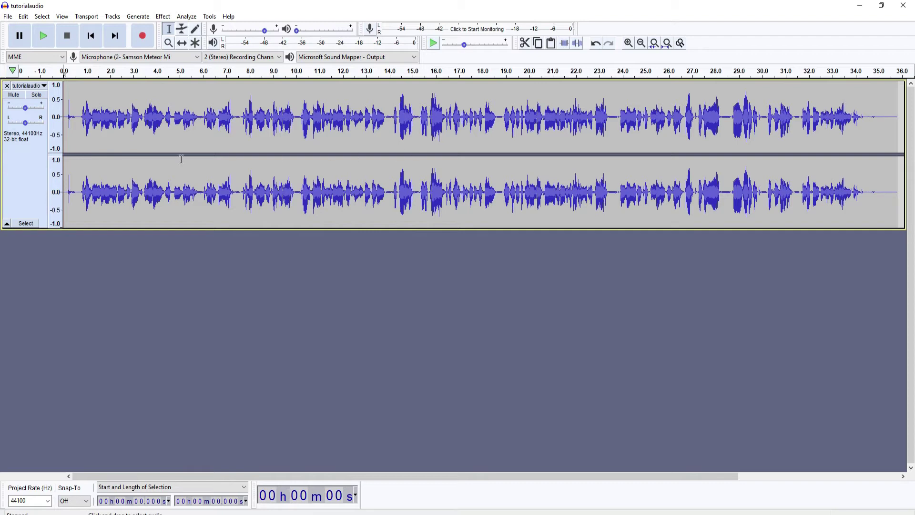
- Select the entire 35.8-second tutorialaudio stereo track in Audacity
left_click(151, 152)
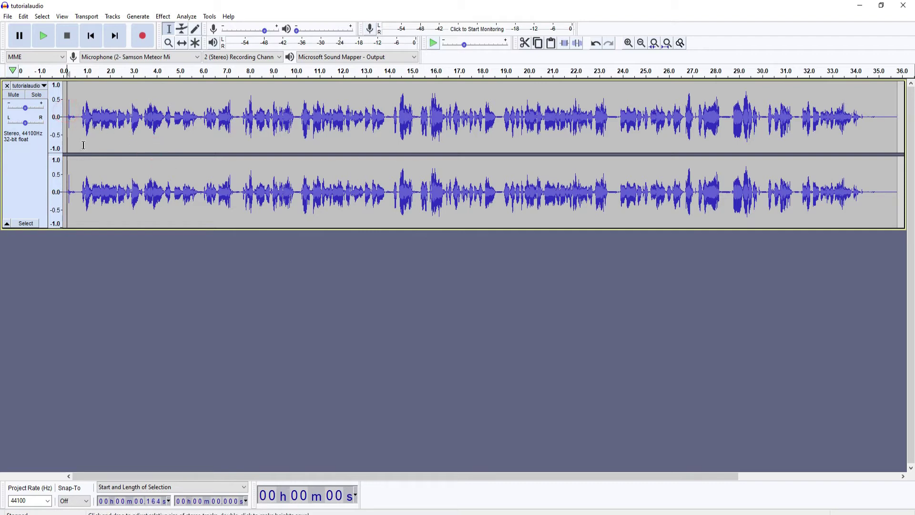
mouse_move(68, 118)
left_mouse_down()
mouse_move(827, 123)
mouse_move(798, 133)
left_mouse_up()
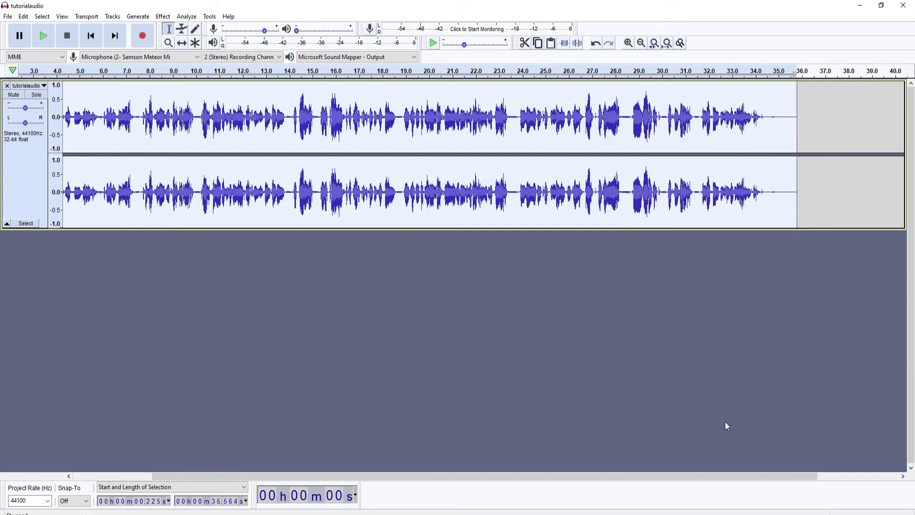
left_click_drag(681, 477, 501, 477)
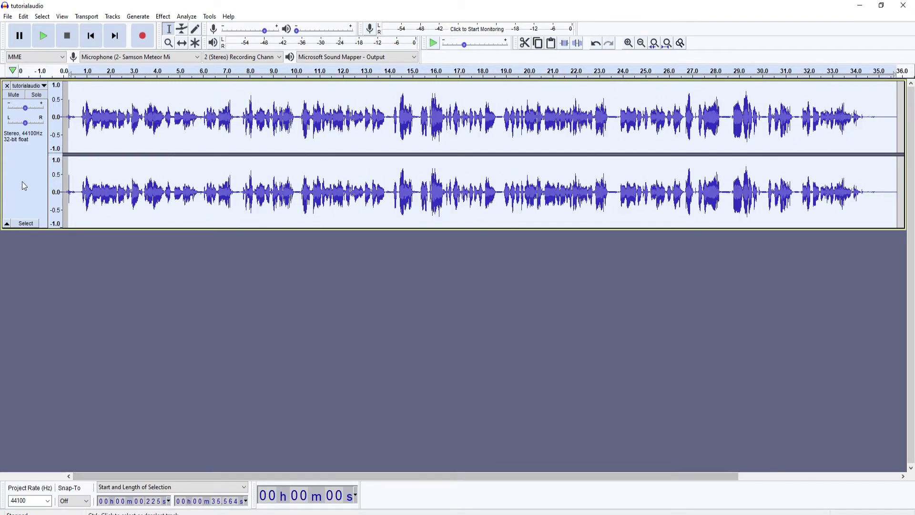
left_click(34, 167)
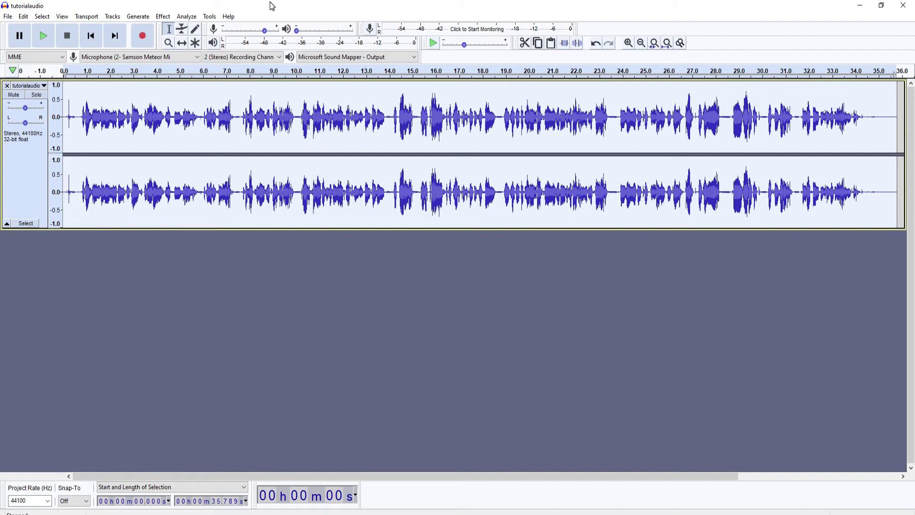
- Apply the Compressor with a -25 dB threshold and 6:1 ratio to tutorialaudio
left_click(163, 17)
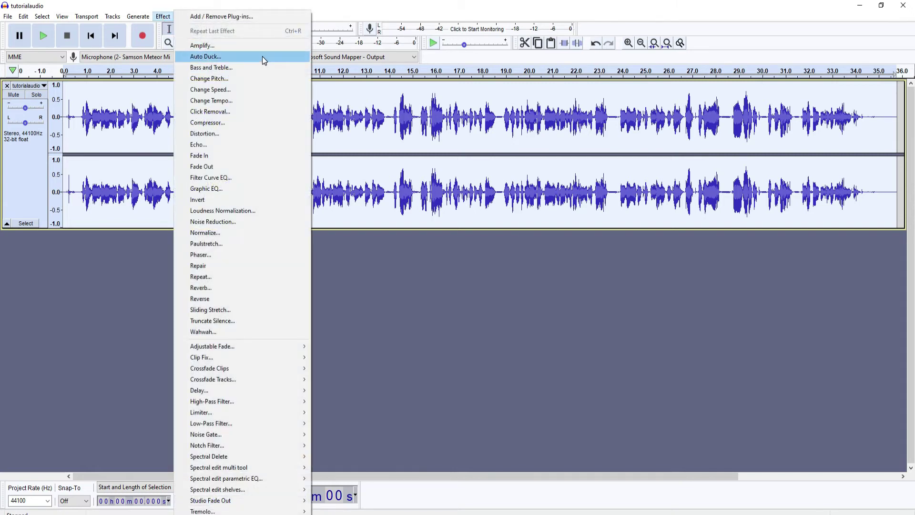
left_click(252, 123)
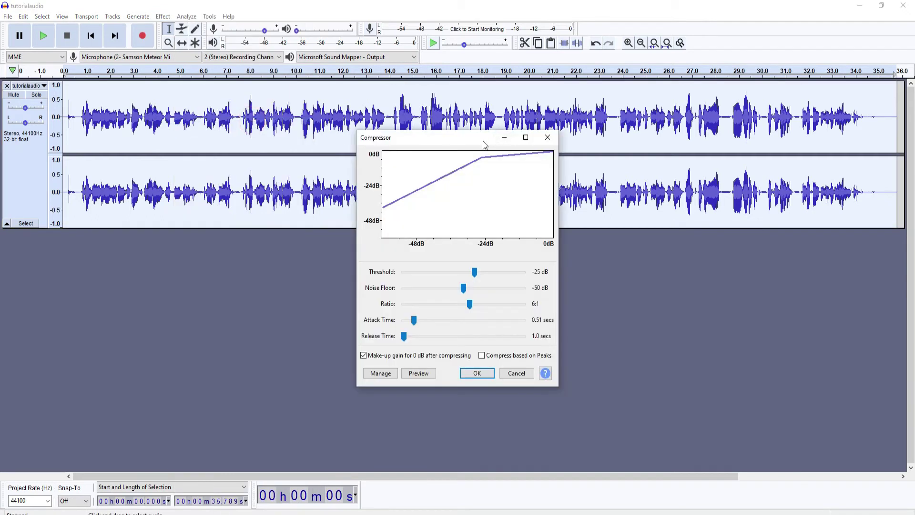
mouse_move(474, 144)
left_mouse_down()
mouse_move(411, 148)
mouse_move(635, 229)
left_mouse_up()
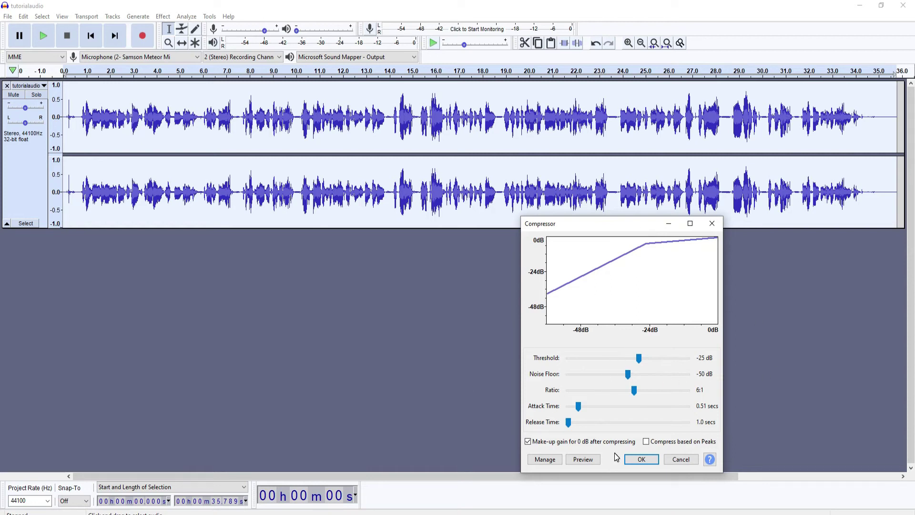
left_click(642, 459)
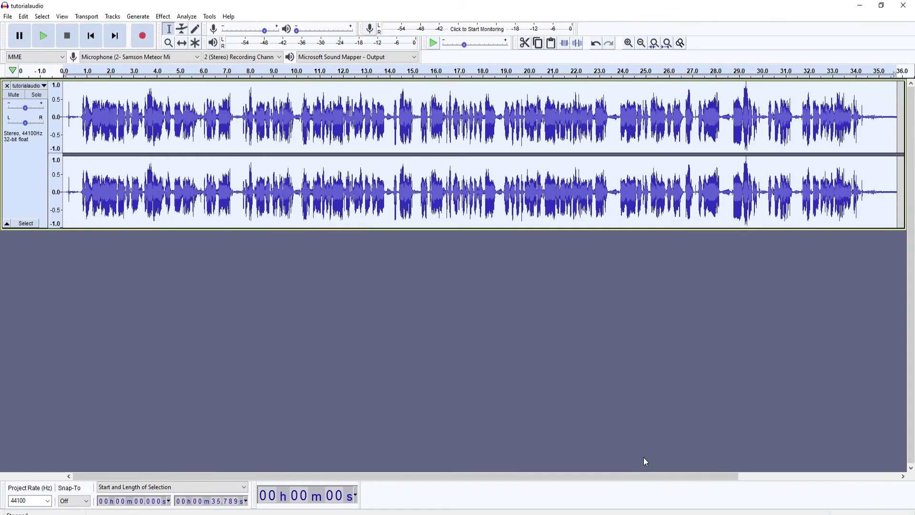
- Apply Bass and Treble with Bass 3.0, Treble 6.0 and Volume 6.0 dB, then close it
left_click(186, 15)
left_click(211, 16)
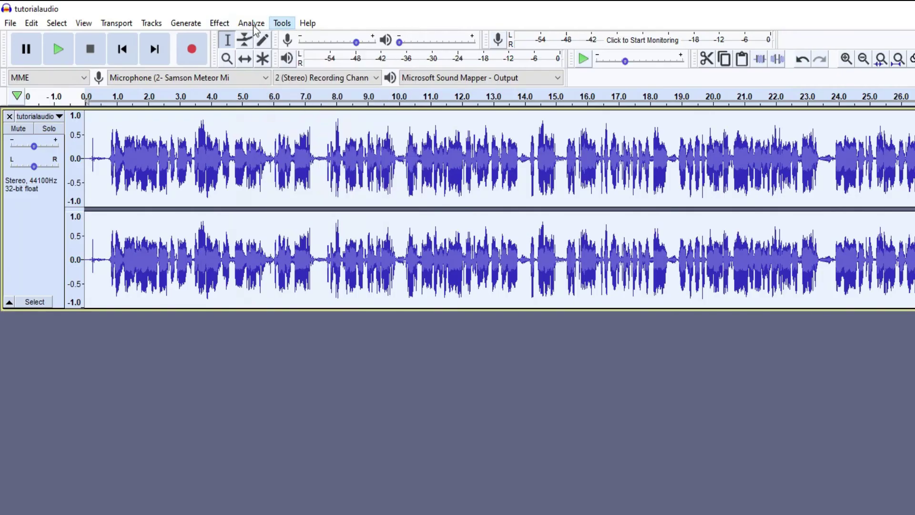
left_click(163, 16)
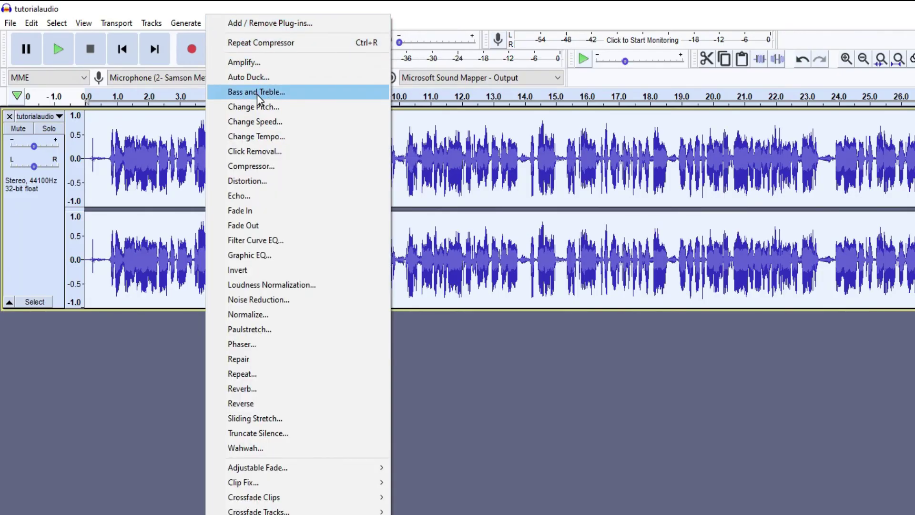
left_click(257, 94)
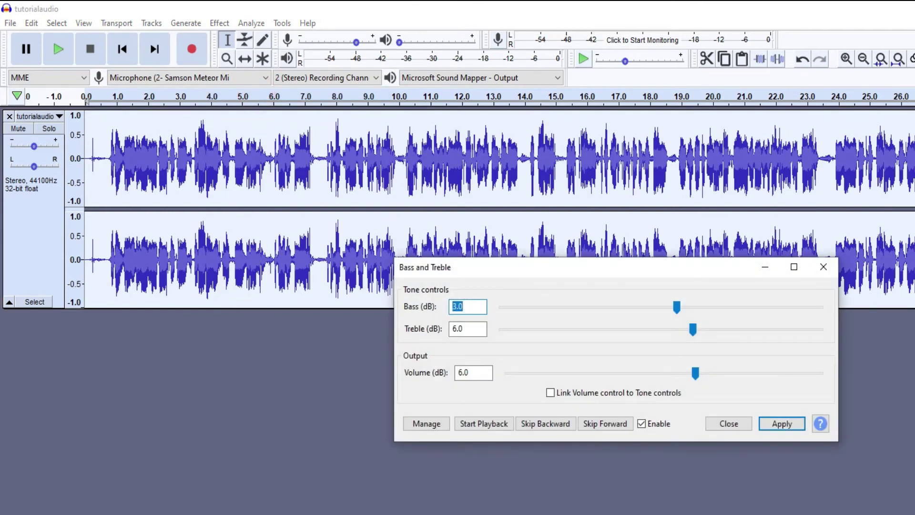
left_click(781, 424)
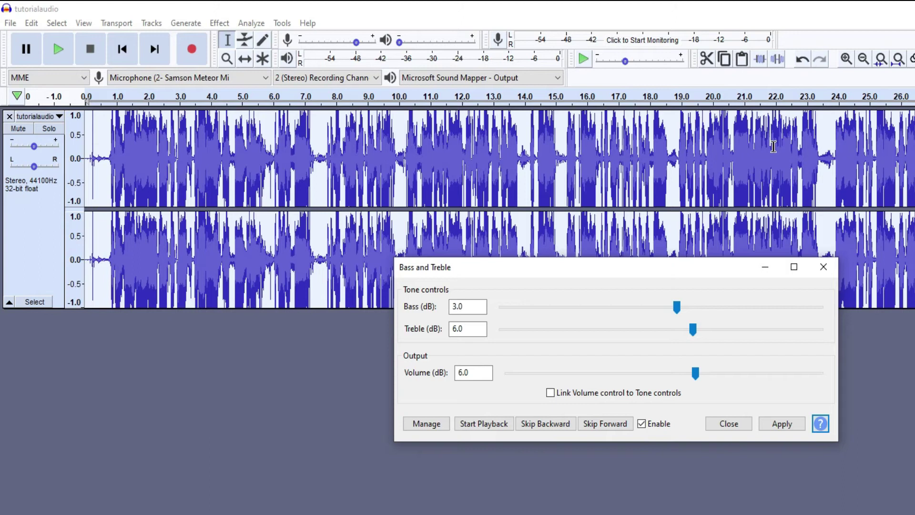
left_click(823, 267)
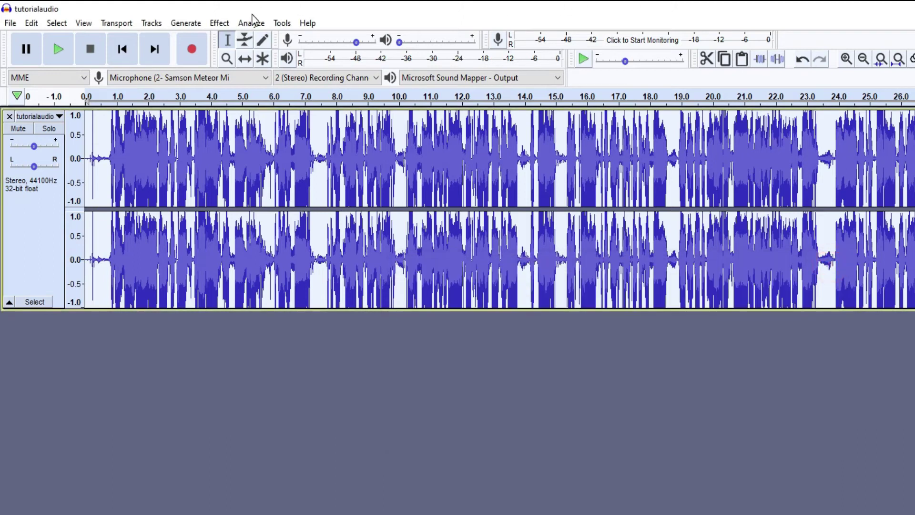
- Apply a Hard Limit limiter at -3.00 dB with a 10 ms hold
left_click(220, 22)
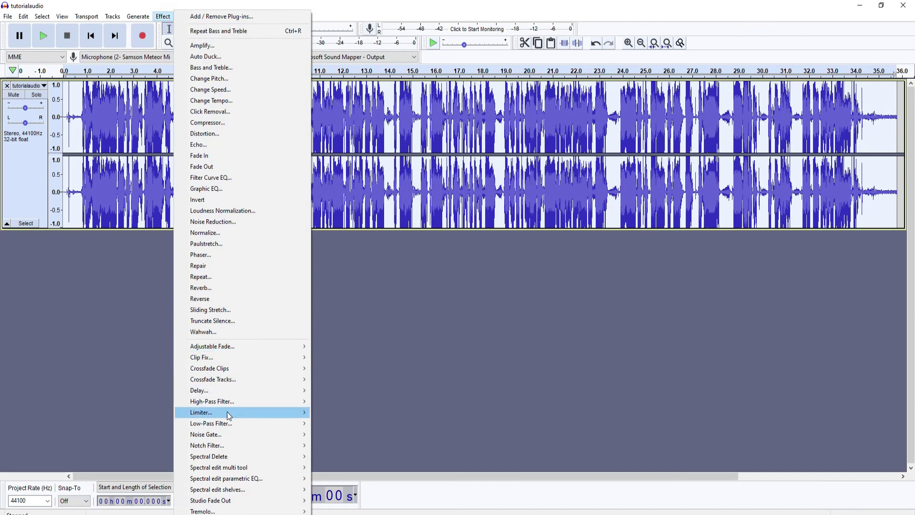
mouse_move(201, 411)
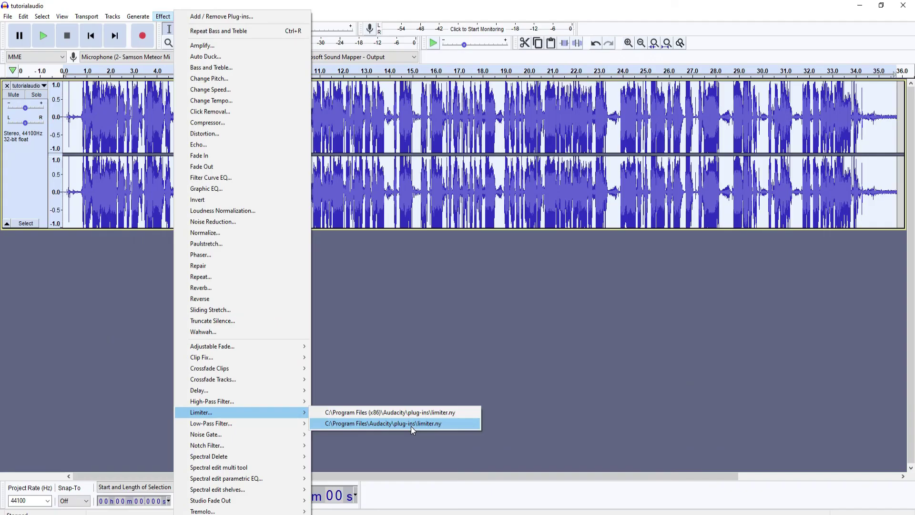
left_click(411, 427)
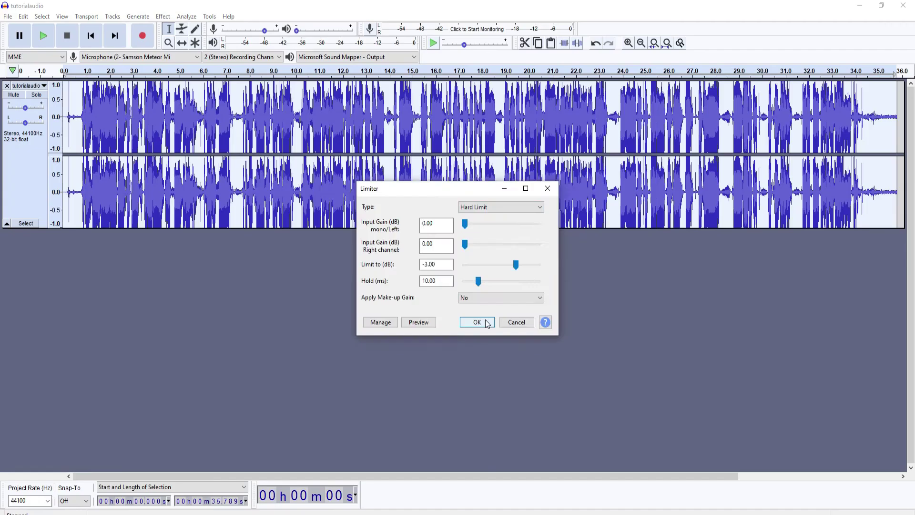
left_click(548, 377)
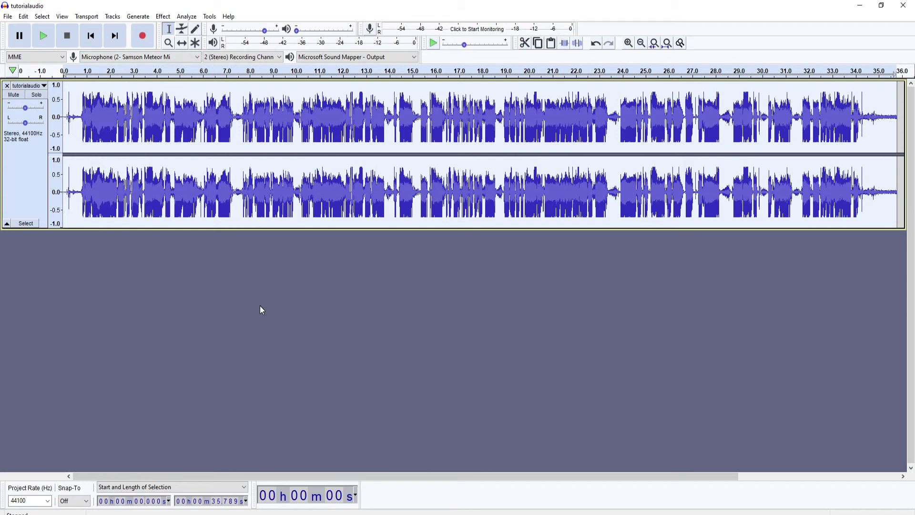
- Undo and redo the limiter to compare the track before and after
key("ctrl+z")
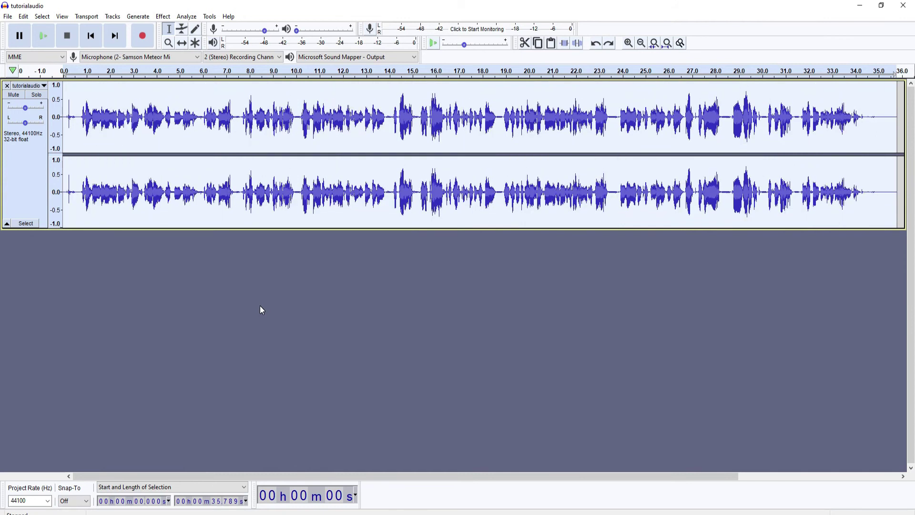
key("ctrl+shift+z")
key("ctrl+shift+z")
key("ctrl+z")
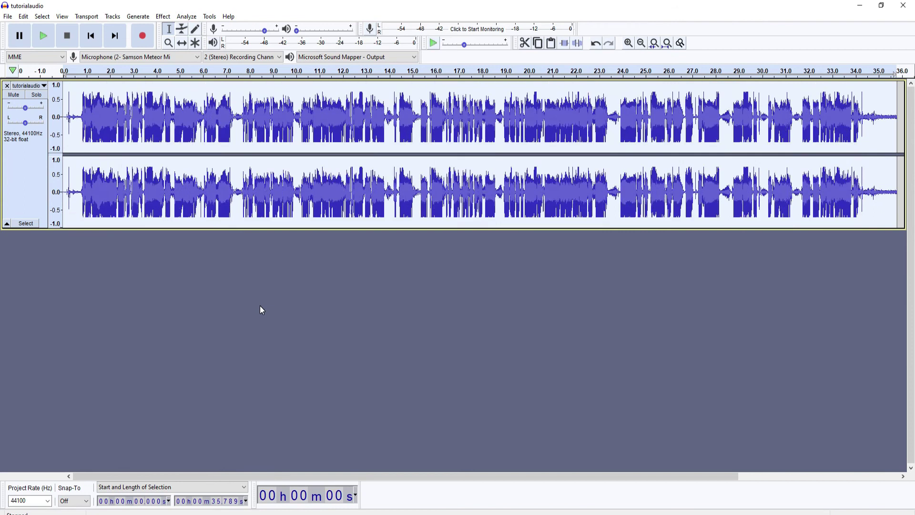
- Export the processed track as an MP3, confirming empty metadata tags
left_click(7, 16)
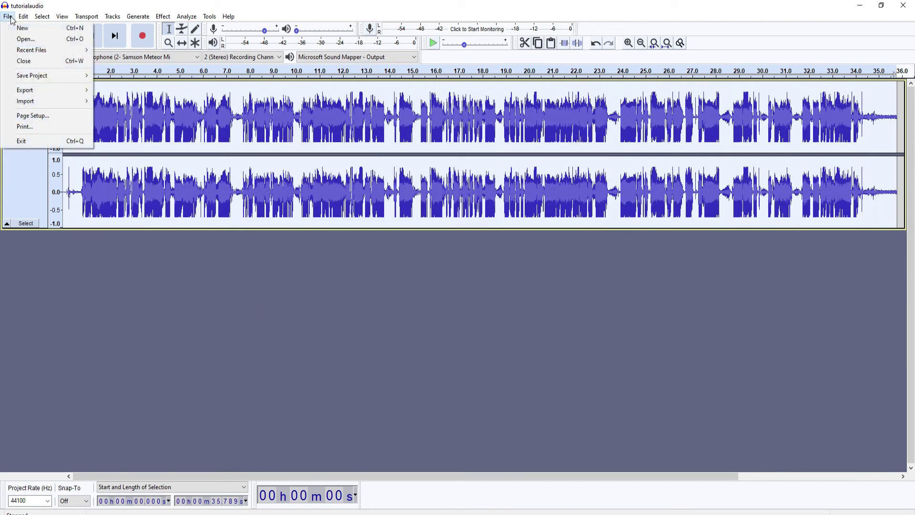
mouse_move(25, 90)
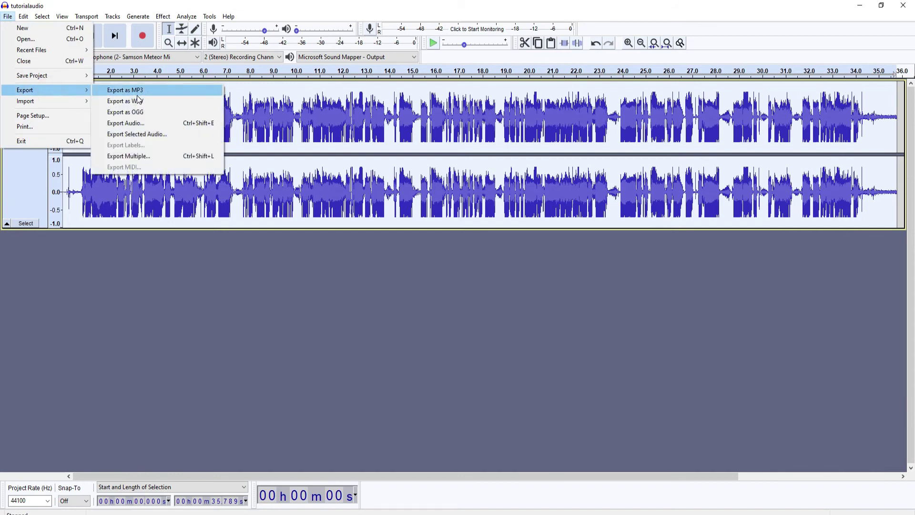
left_click(125, 90)
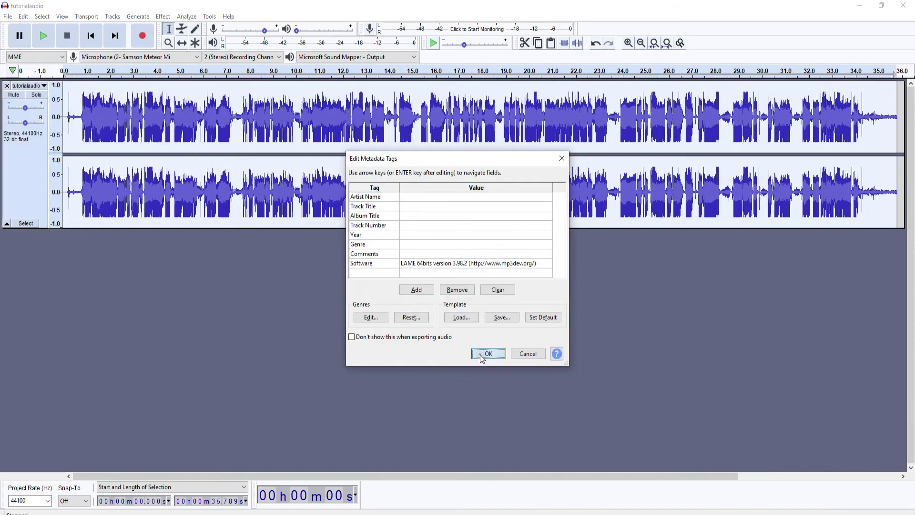
left_click(487, 354)
right_click(310, 119)
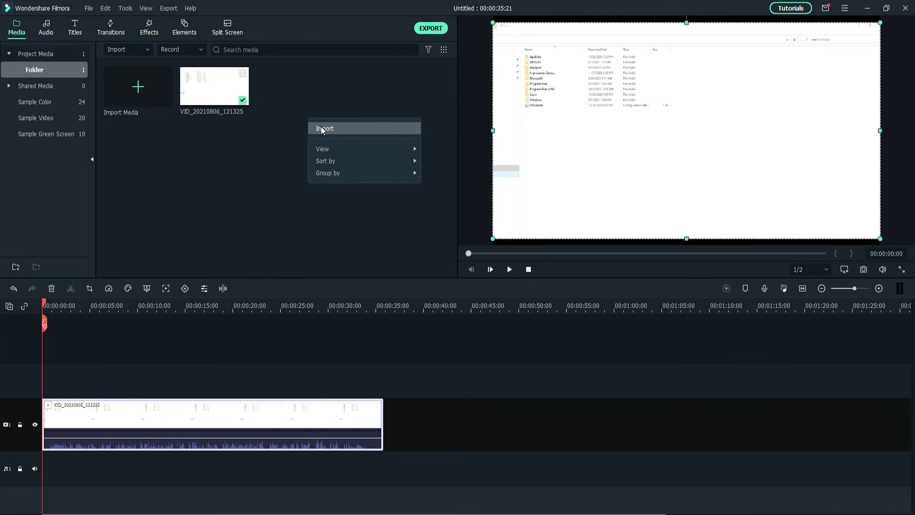
- Import tutorialaudio2 into the media library, then remove its trial placement from the timeline
left_click(322, 129)
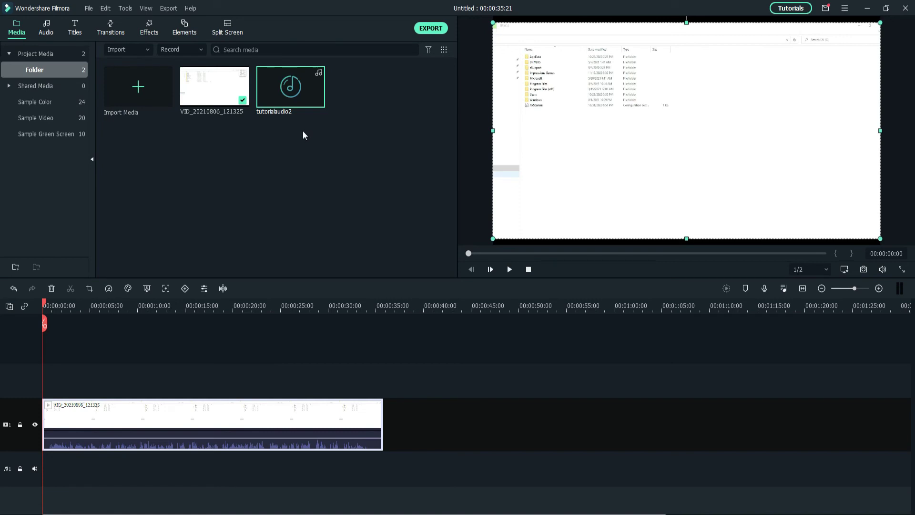
mouse_move(290, 88)
left_mouse_down()
mouse_move(259, 460)
mouse_move(43, 454)
left_mouse_up()
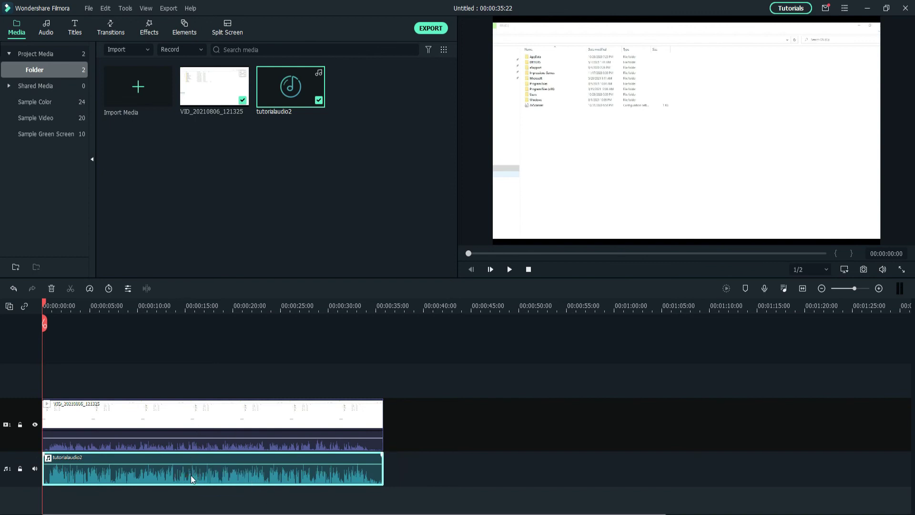
key("Delete")
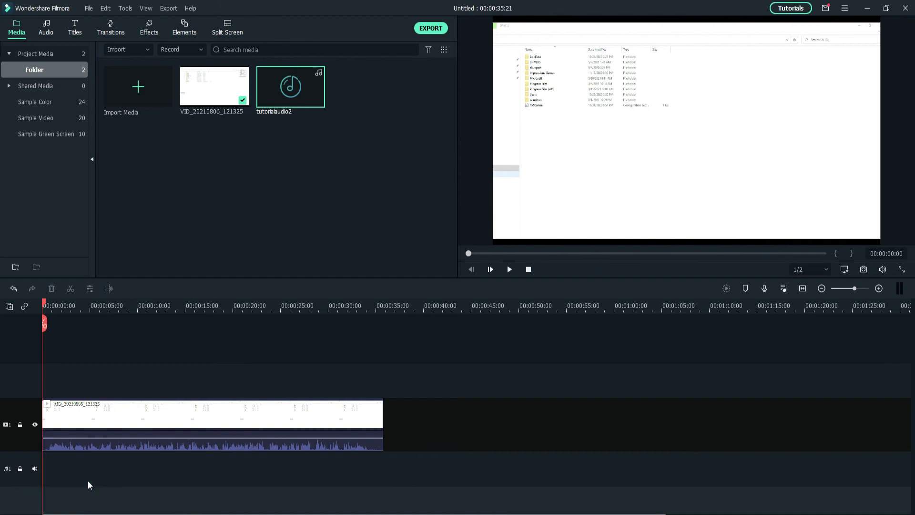
- Preview the clip's sound, then lay tutorialaudio2 on the audio track at 0:00
left_click(508, 269)
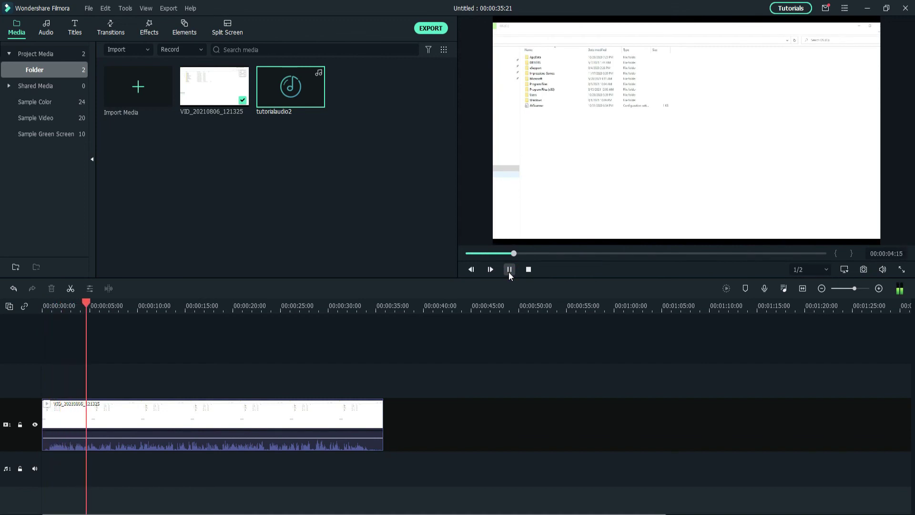
left_click(509, 270)
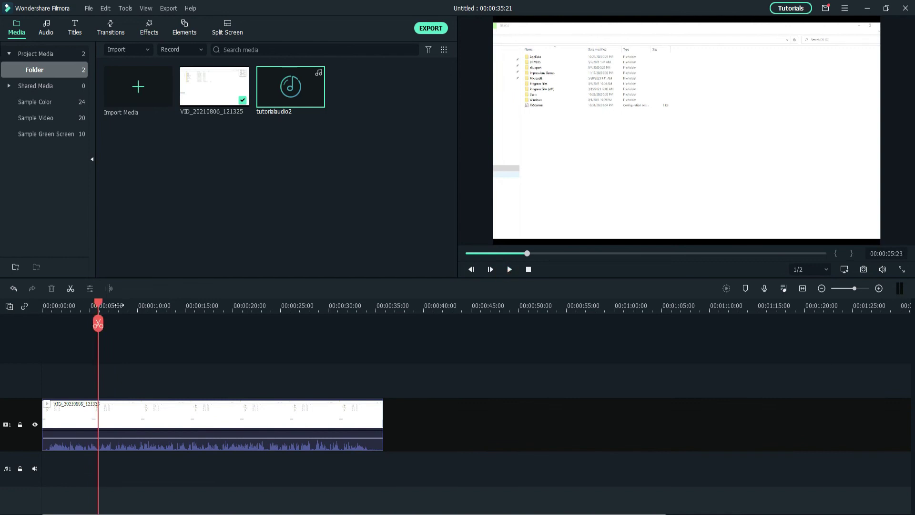
left_click(102, 306)
left_click_drag(289, 87, 50, 480)
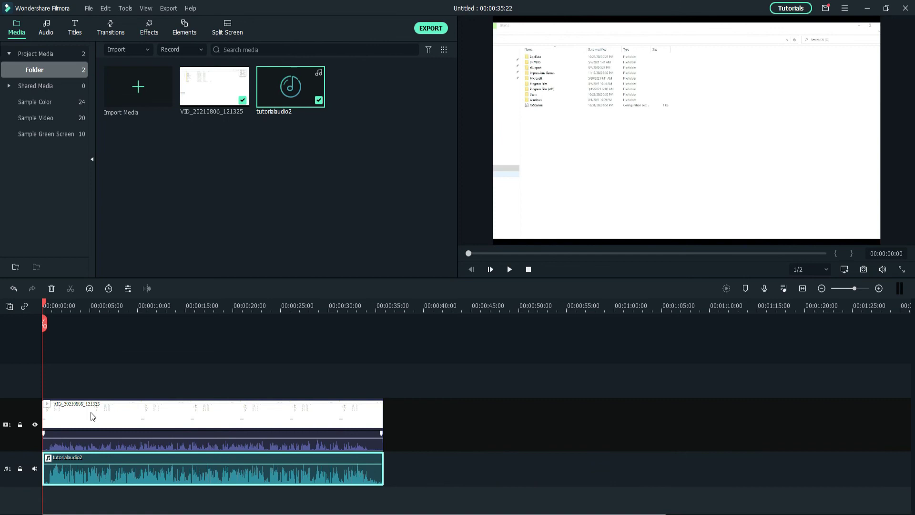
- Mute the video clip's original audio and play the timeline to check
right_click(109, 410)
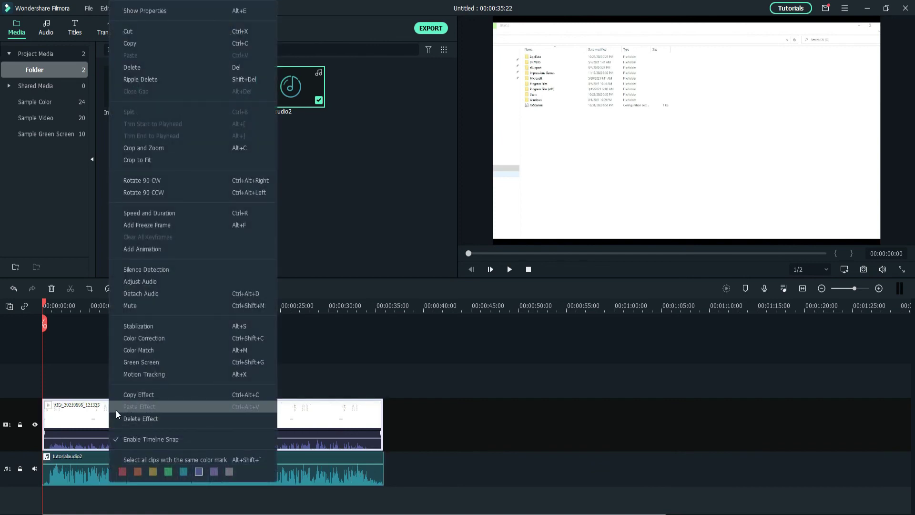
left_click(160, 304)
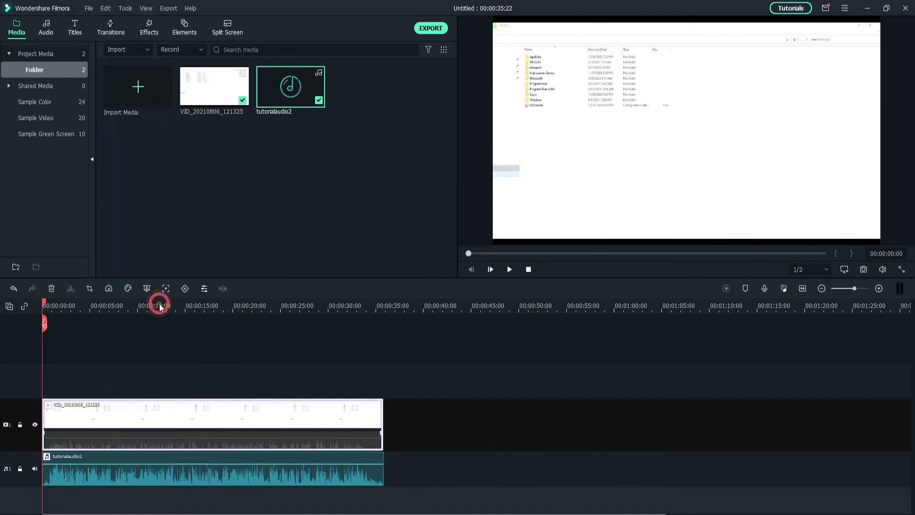
left_click(509, 269)
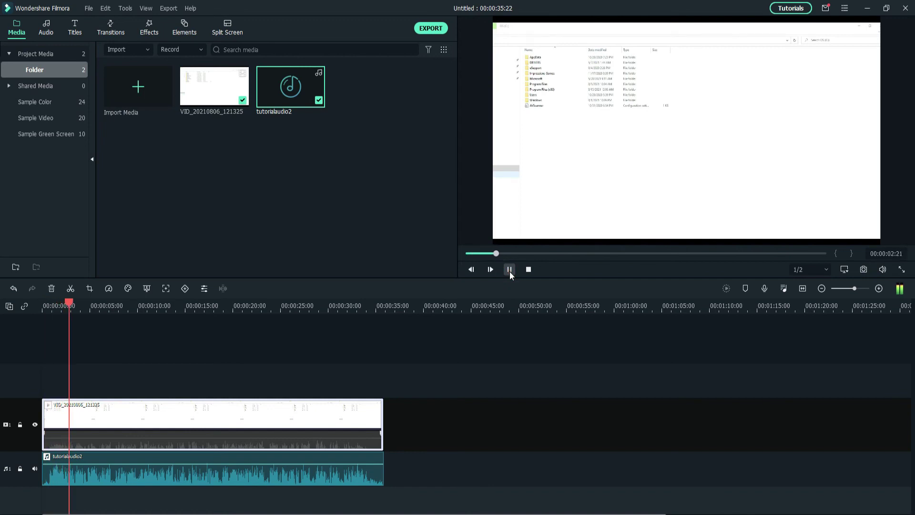
left_click(509, 268)
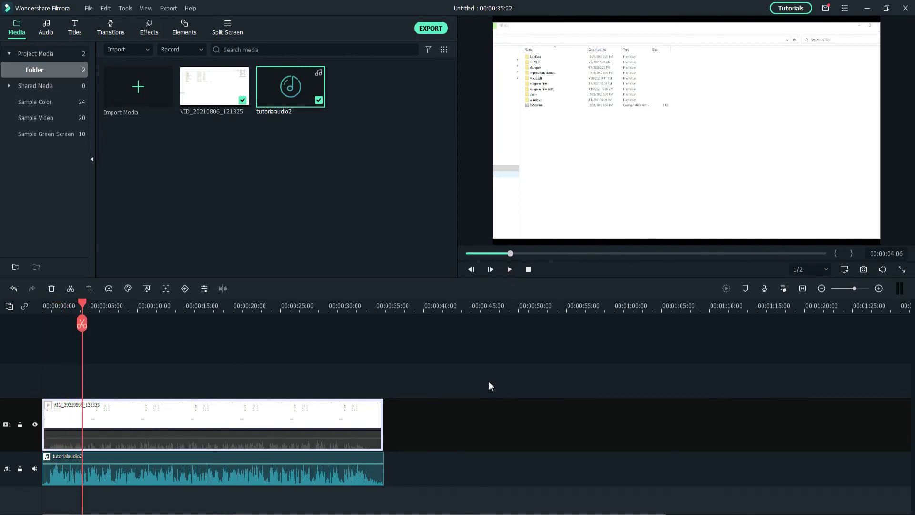